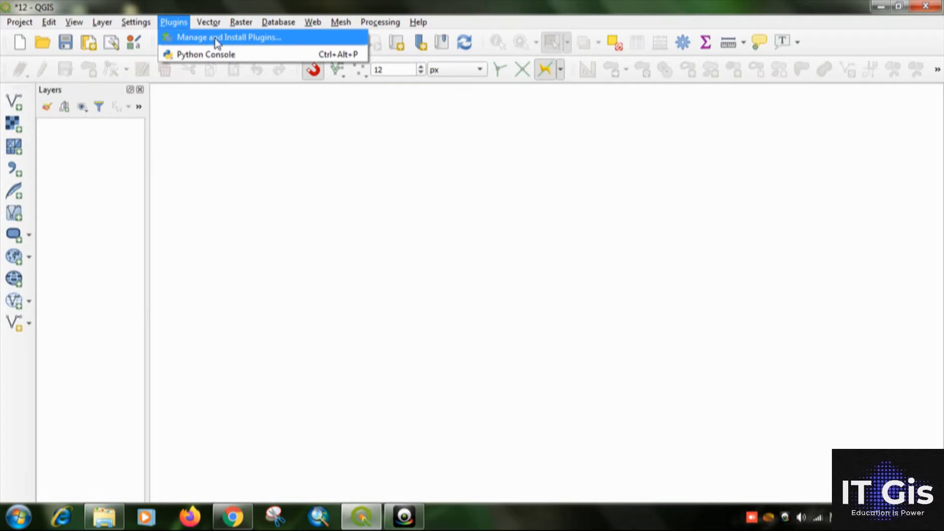
Search the plugin manager for "geore", enable the Georeferencer GDAL plugin, and close the manager.
left_click(217, 38)
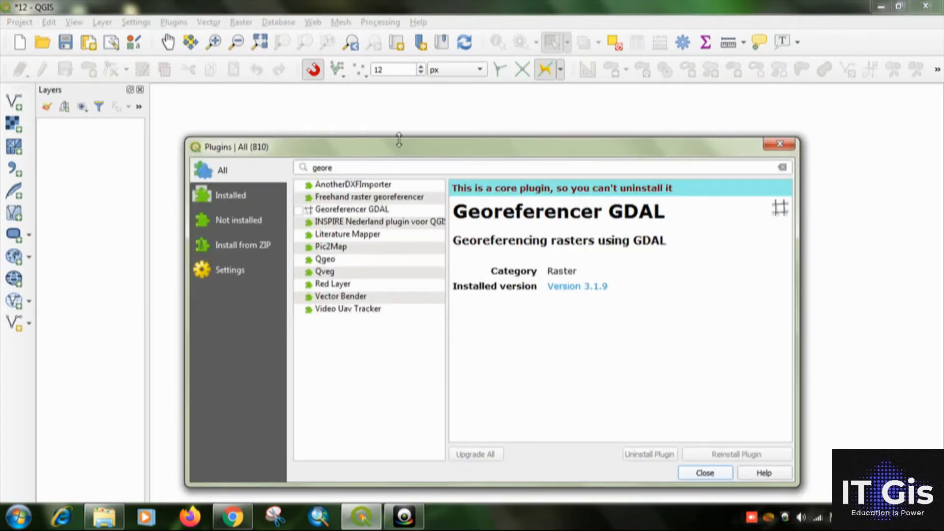
left_click(352, 166)
key("ctrl+a")
key("BackSpace")
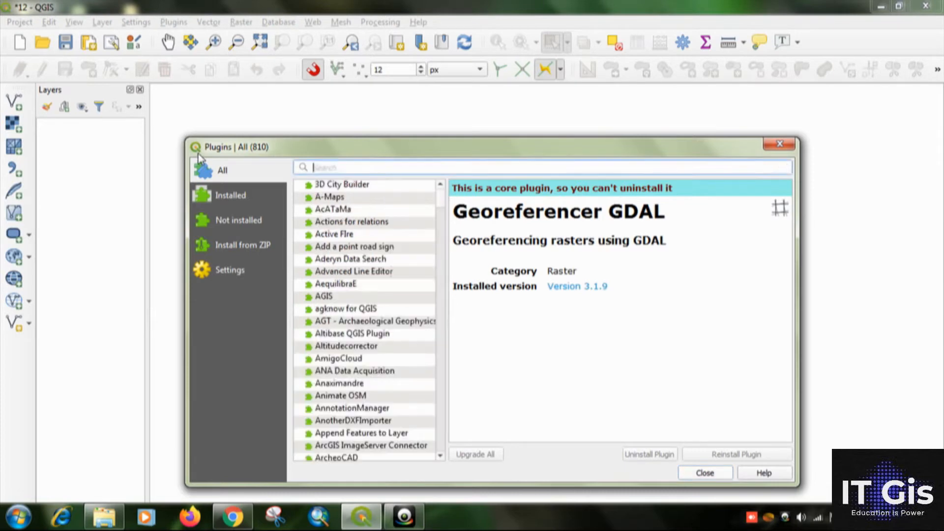
type("ge")
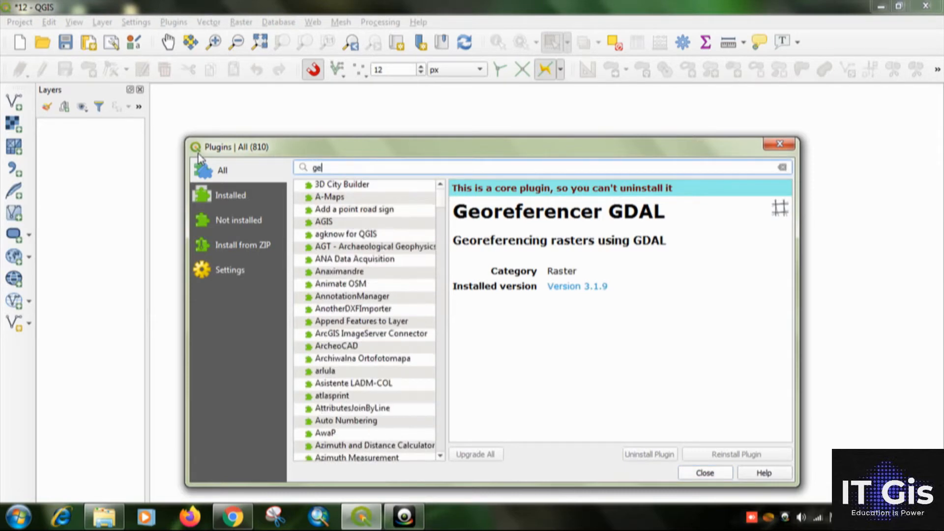
type("ore")
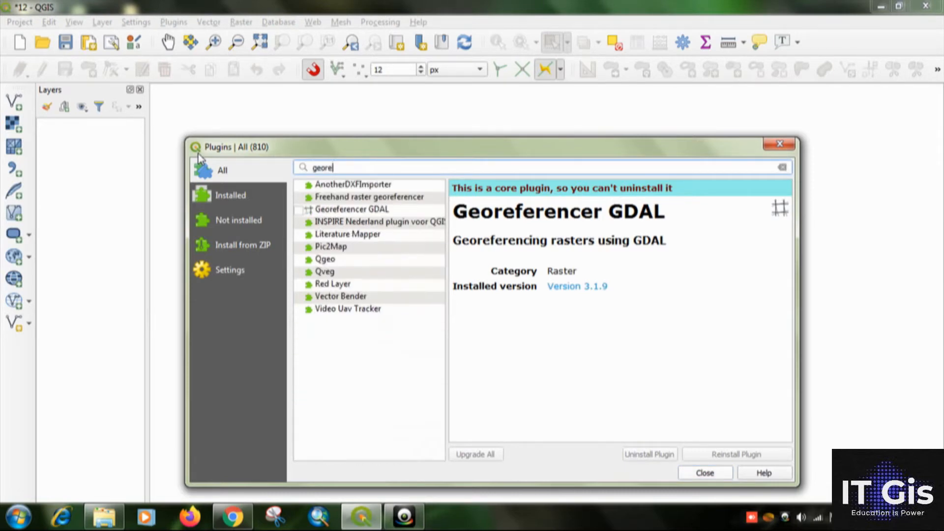
left_click(355, 211)
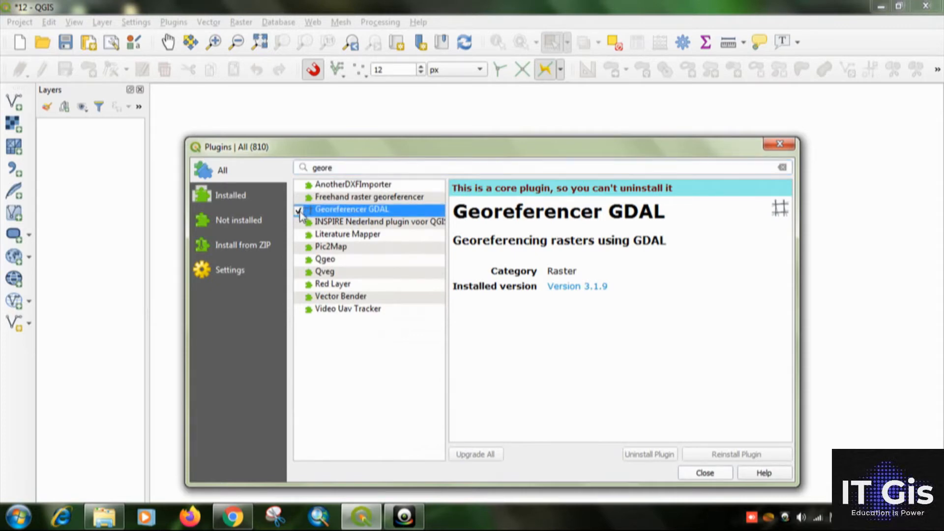
left_click(717, 476)
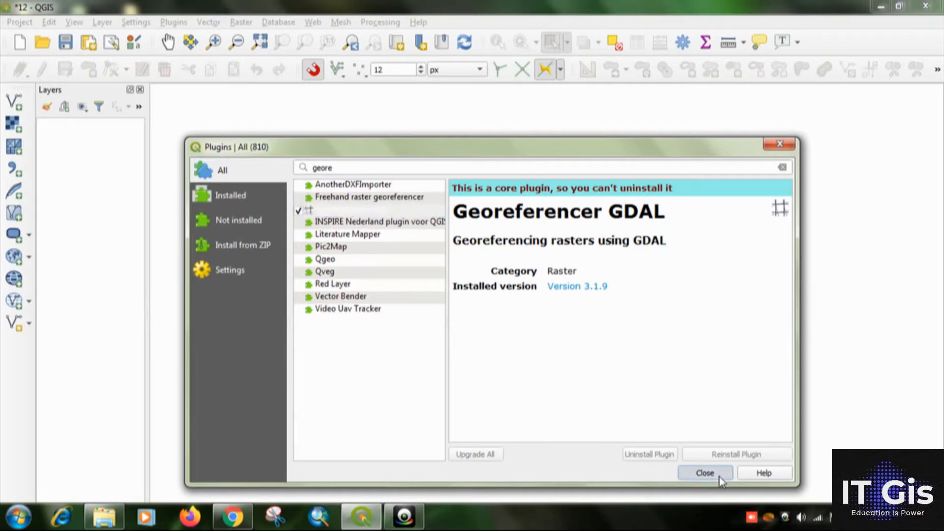
Check that the Georeferencer command is available among the raster tools.
left_click(241, 22)
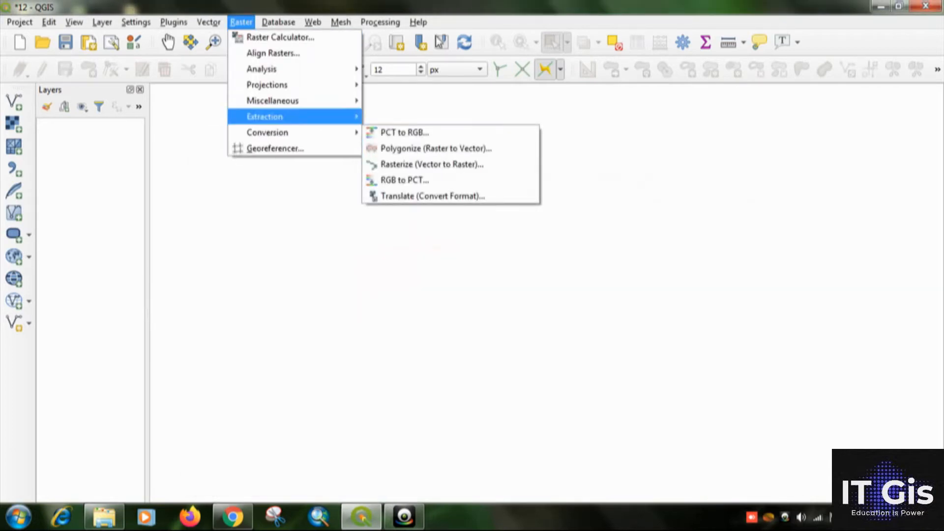
mouse_move(266, 116)
left_click(474, 6)
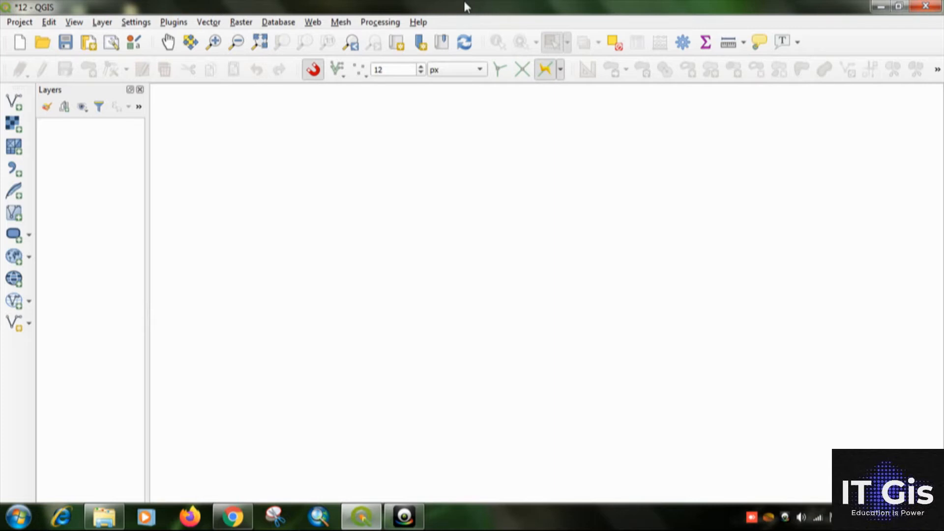
Search the plugin manager for "semi", install the Semi-Automatic Classification Plugin, and close the manager.
left_click(180, 24)
left_click(187, 36)
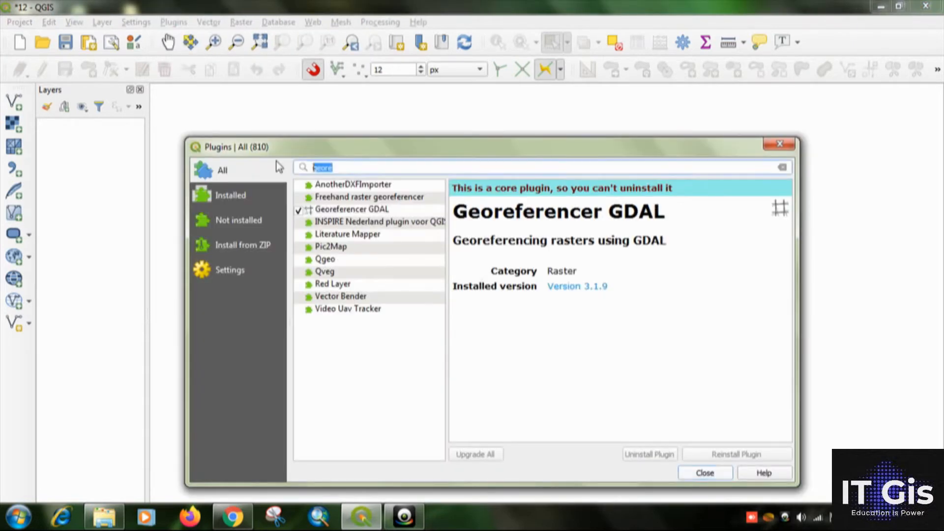
type("se")
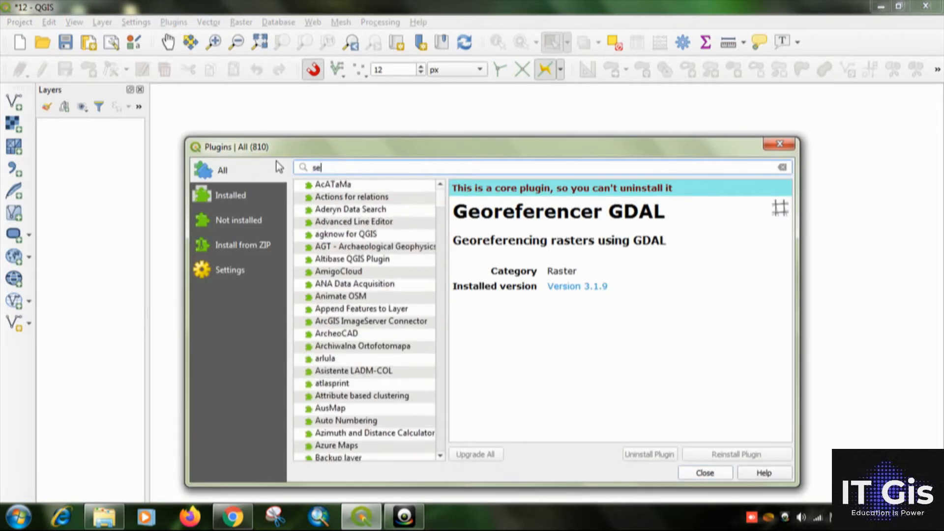
type("mi")
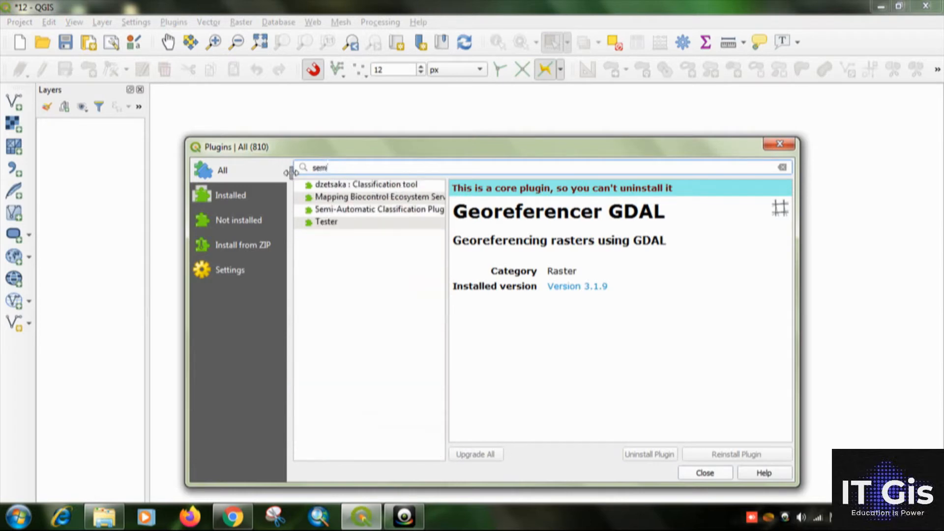
left_click(379, 210)
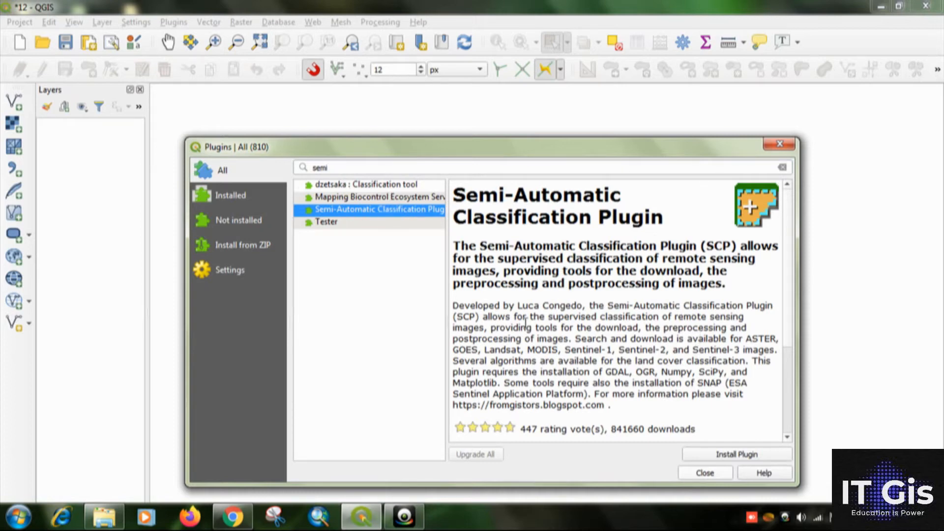
left_click(706, 458)
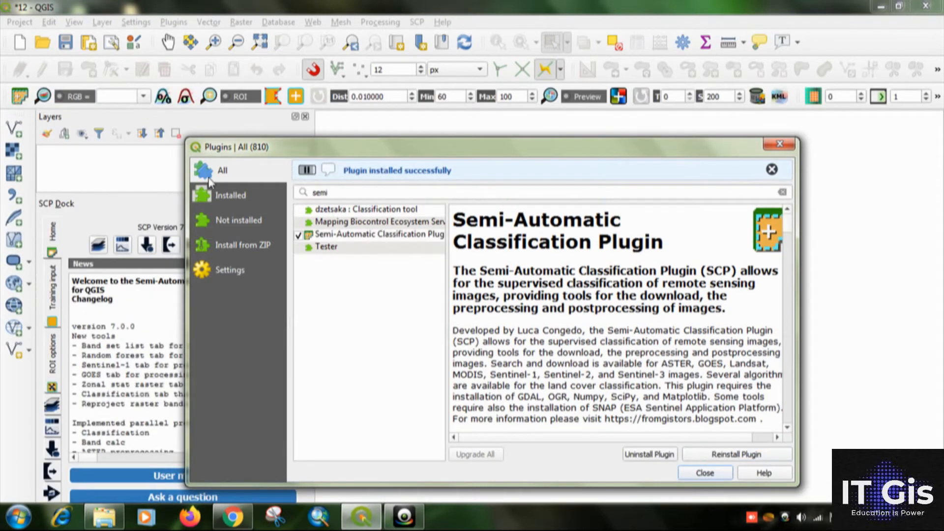
left_click(695, 473)
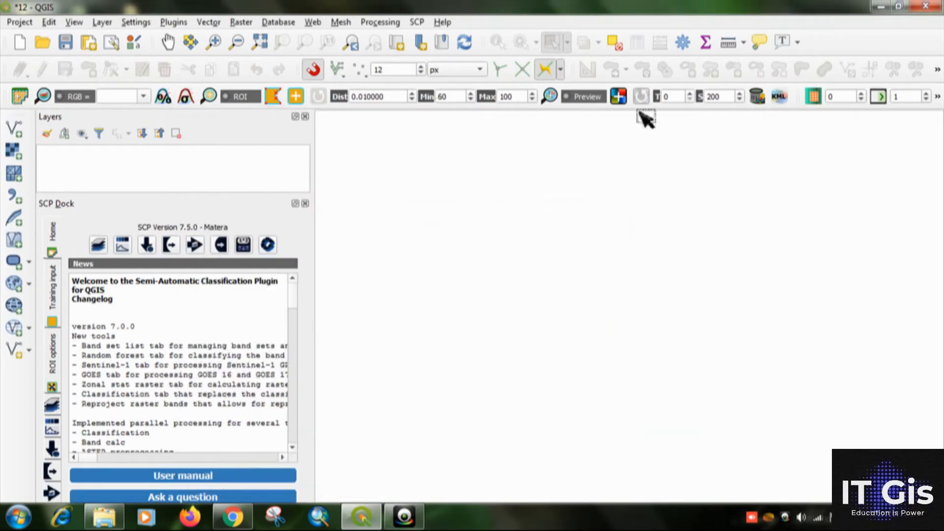
Dock the SCP Dock on the opposite side of the map from the Layers panel, and narrow the Layers panel.
left_click_drag(156, 210, 934, 227)
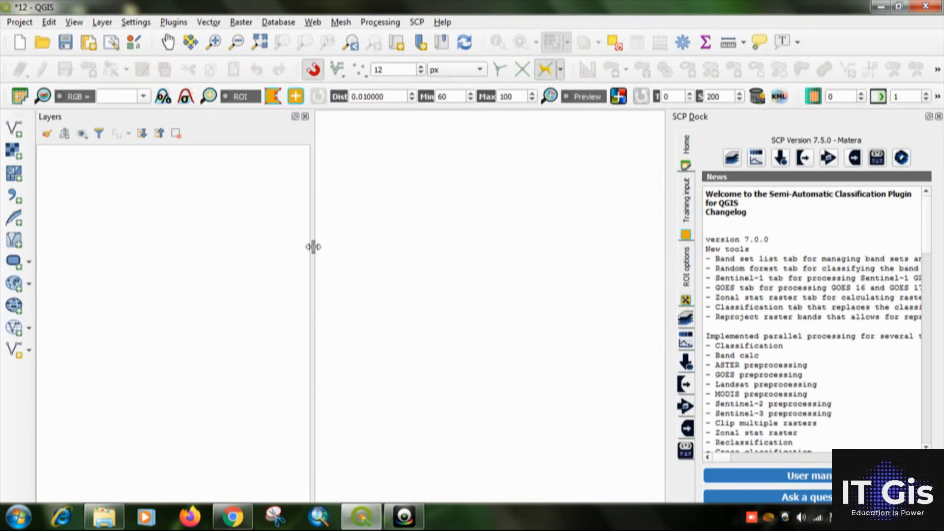
left_click_drag(313, 247, 152, 232)
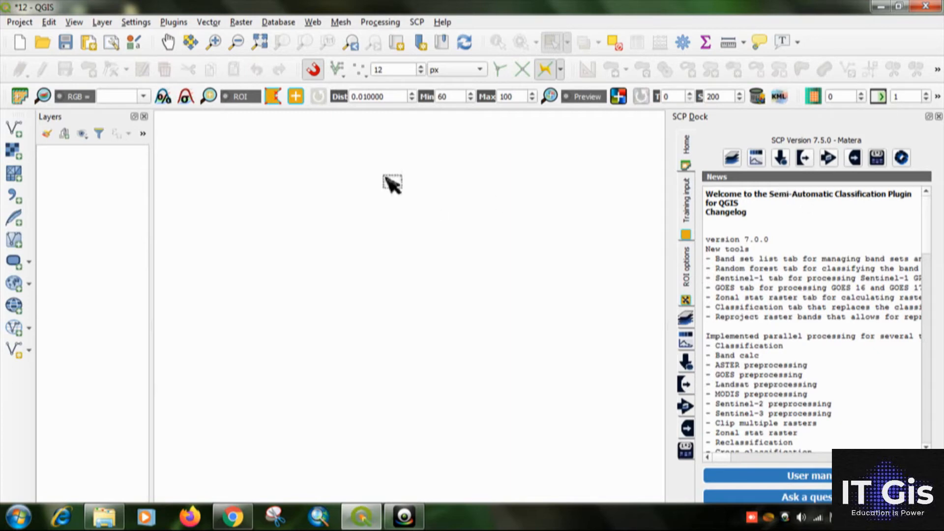
key("alt+Tab")
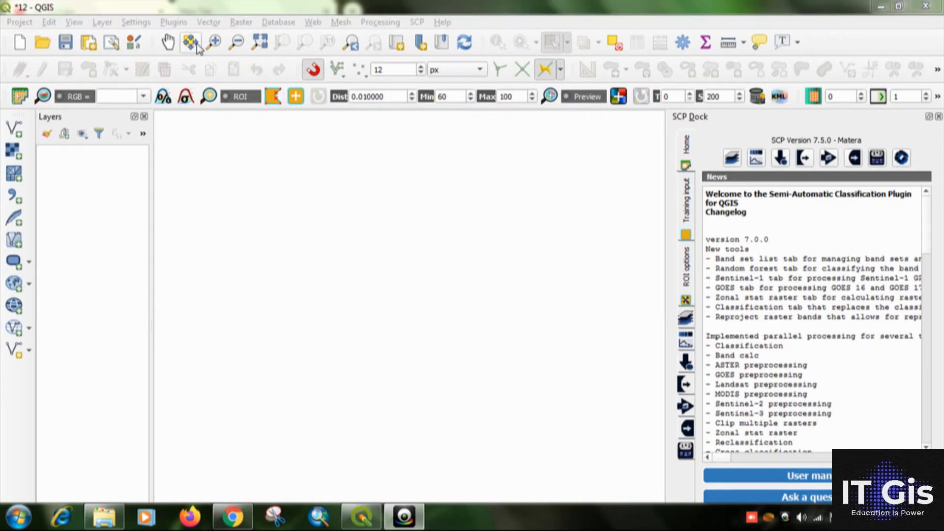
Search the plugin manager for "openlayer", install the OpenLayers Plugin, and close the manager.
left_click(181, 26)
left_click(255, 37)
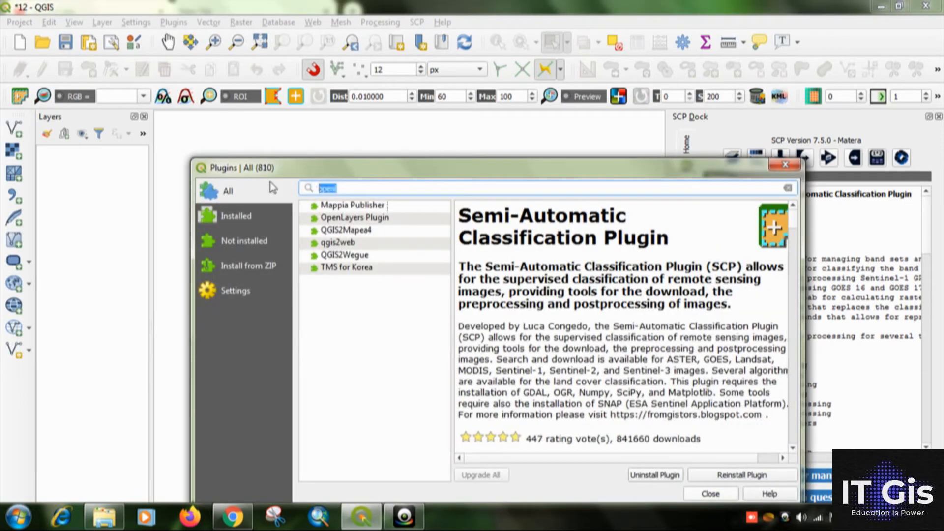
key("BackSpace")
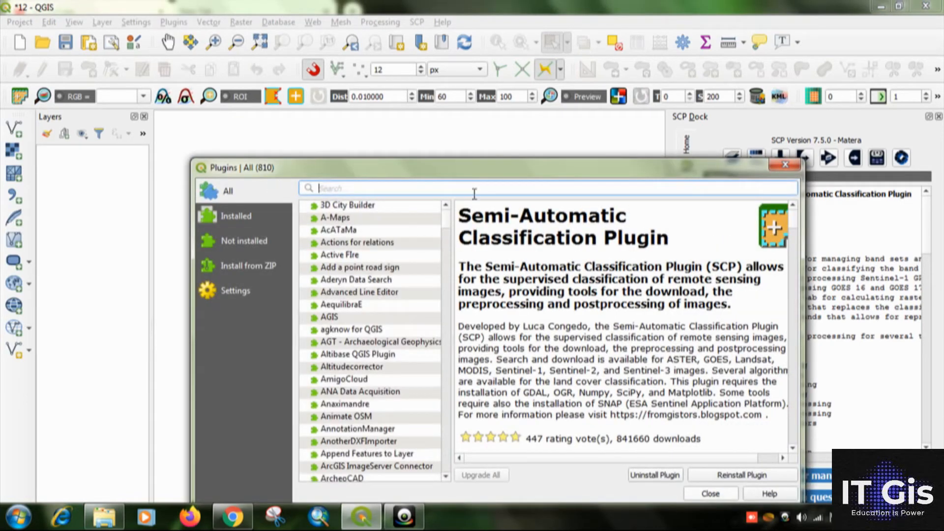
type("op")
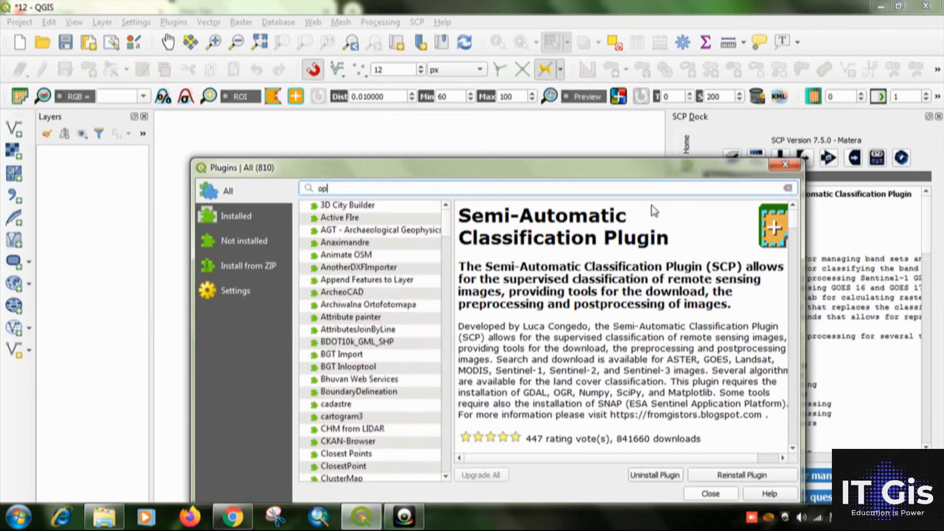
type("enl")
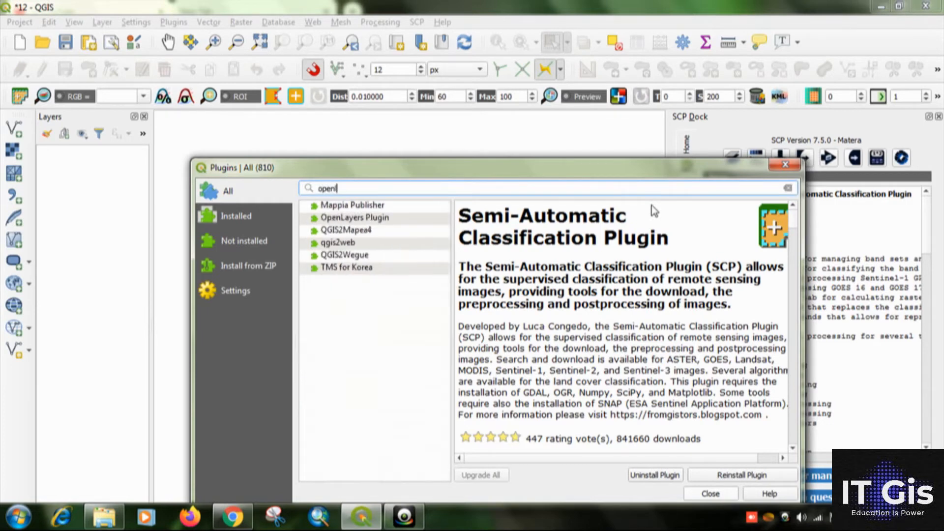
type("aer")
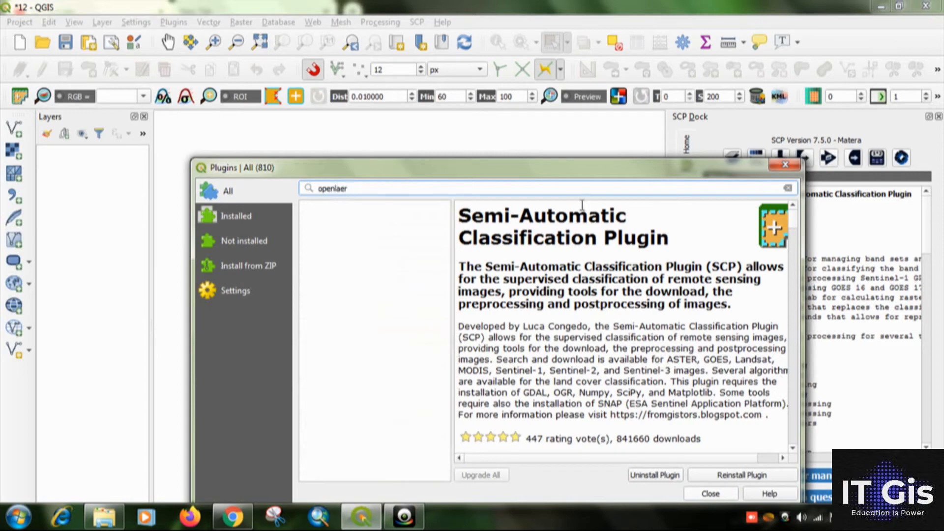
key("BackSpace")
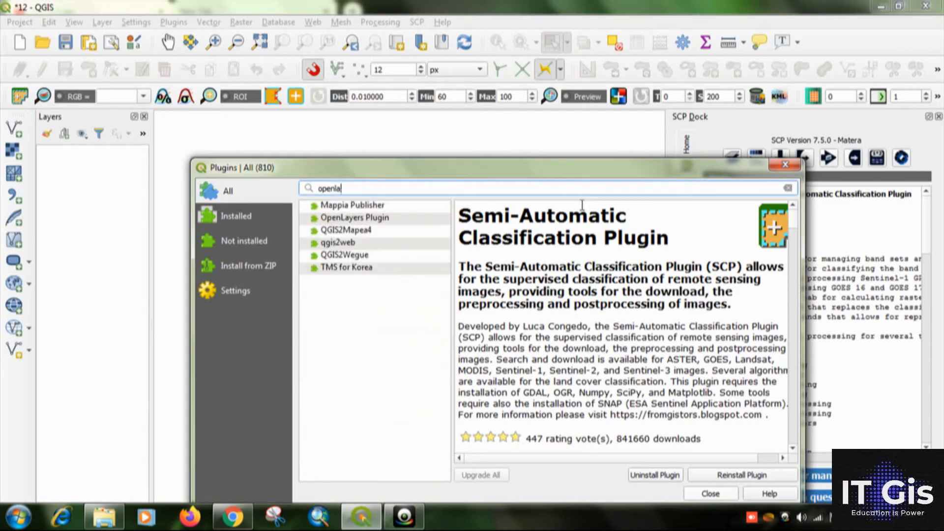
left_click(380, 219)
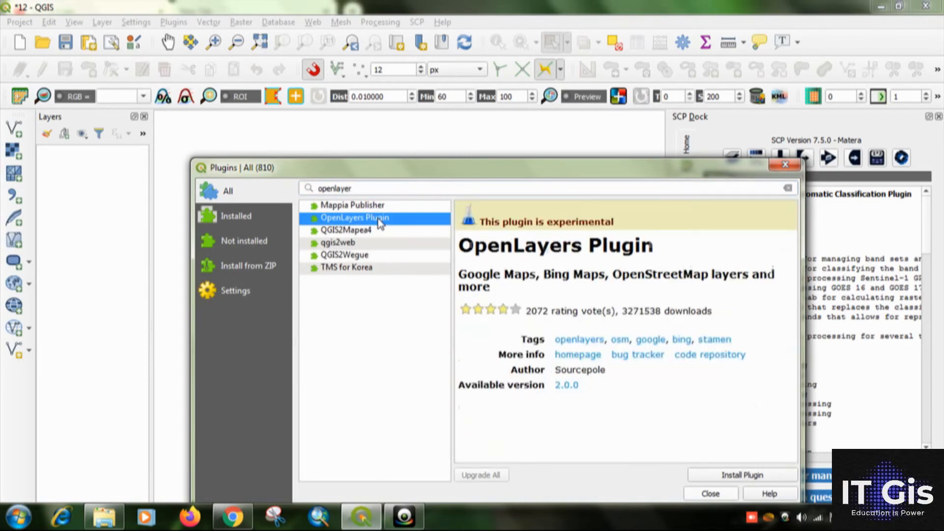
left_click(709, 480)
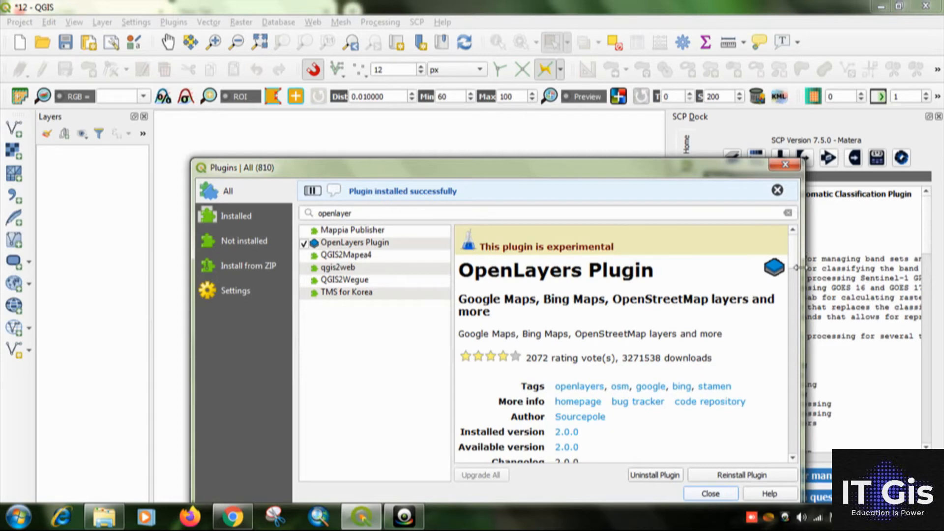
left_click(722, 494)
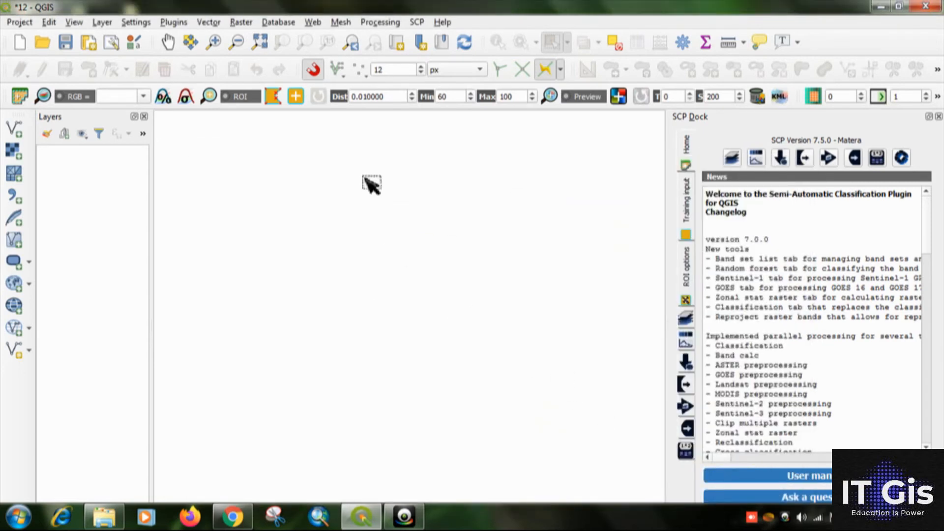
Add the Bing Aerial basemap to the project with the OpenLayers plugin.
left_click(314, 23)
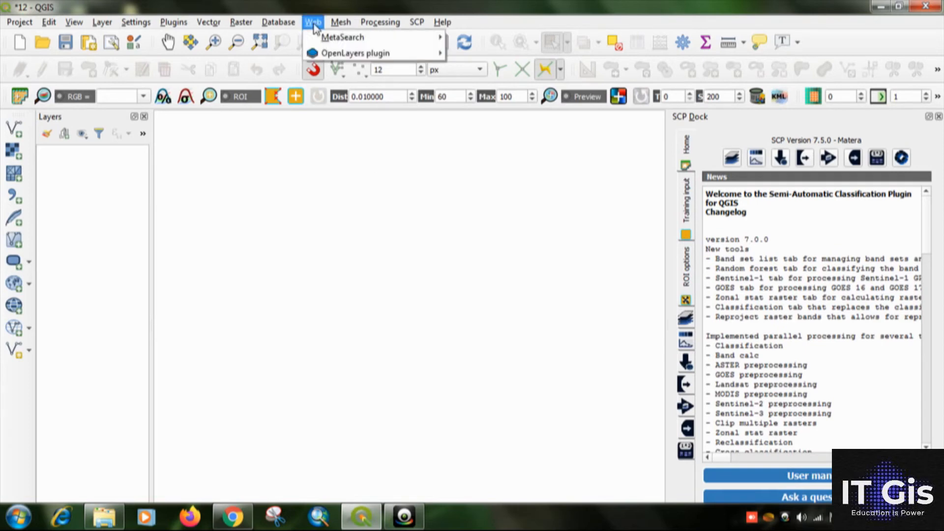
mouse_move(342, 54)
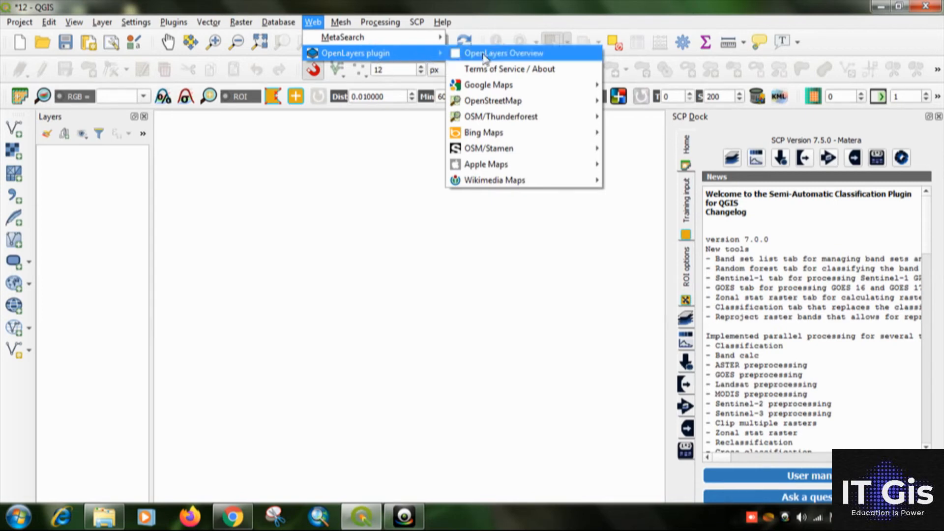
mouse_move(559, 91)
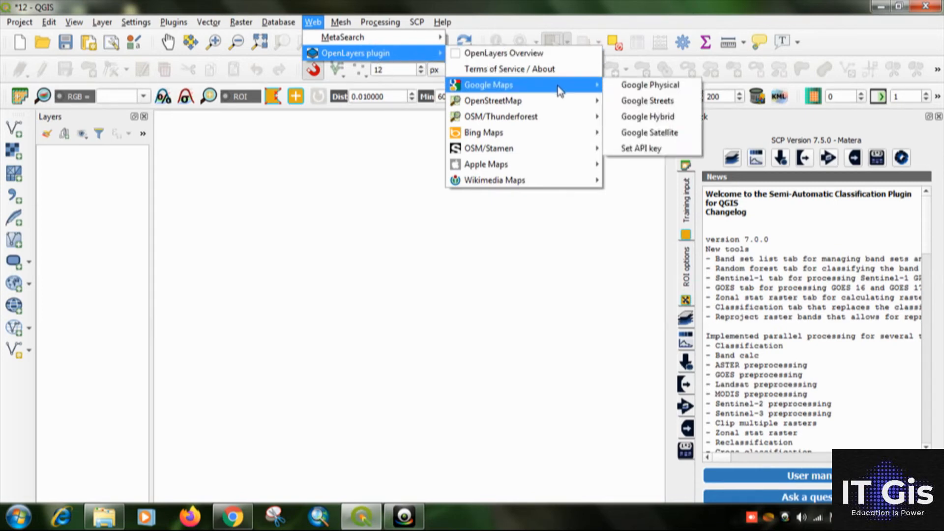
mouse_move(565, 134)
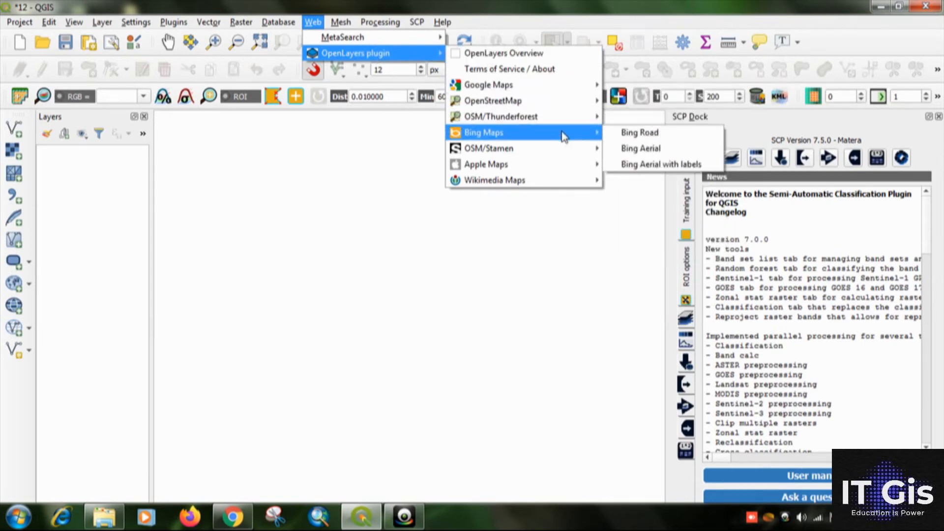
left_click(655, 156)
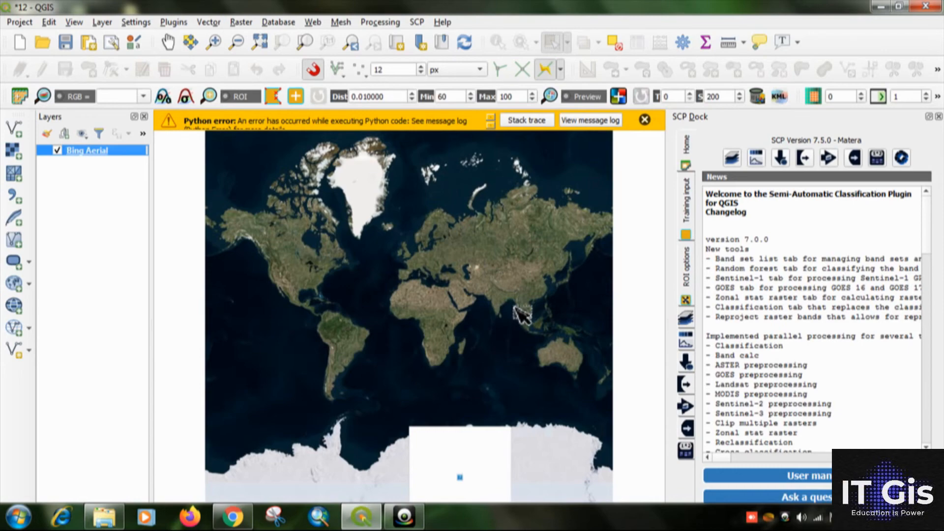
Zoom the Bing Aerial imagery in to eastern India and the Bay of Bengal coast to examine it.
scroll(521, 314, "up", 2)
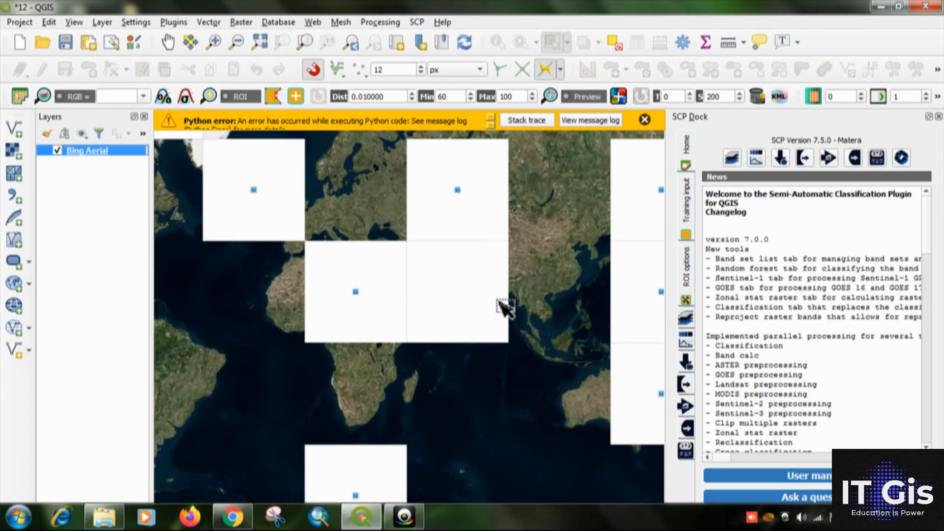
scroll(445, 339, "up", 2)
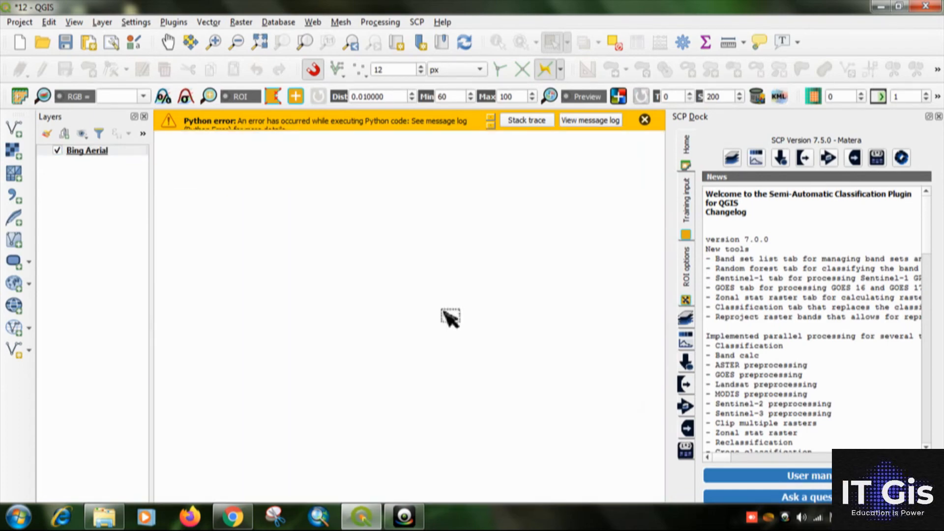
scroll(444, 302, "up", 2)
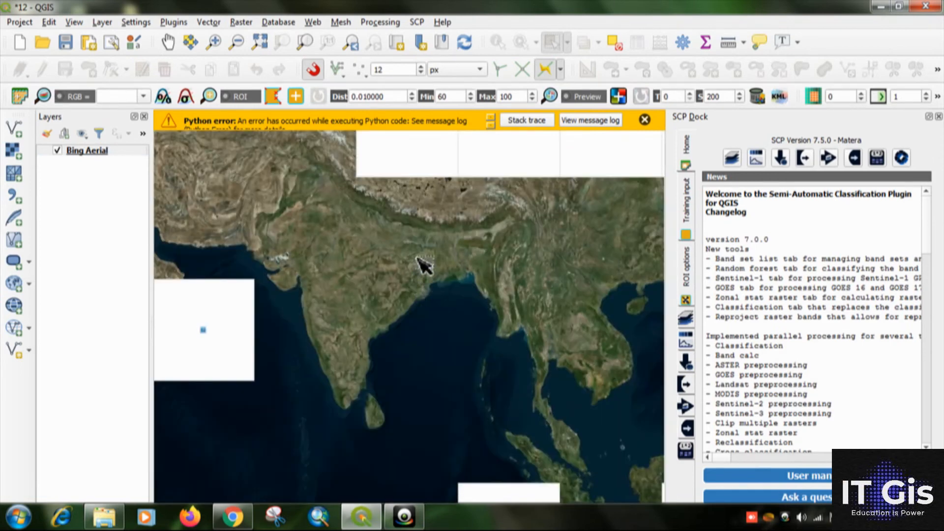
scroll(445, 273, "up", 2)
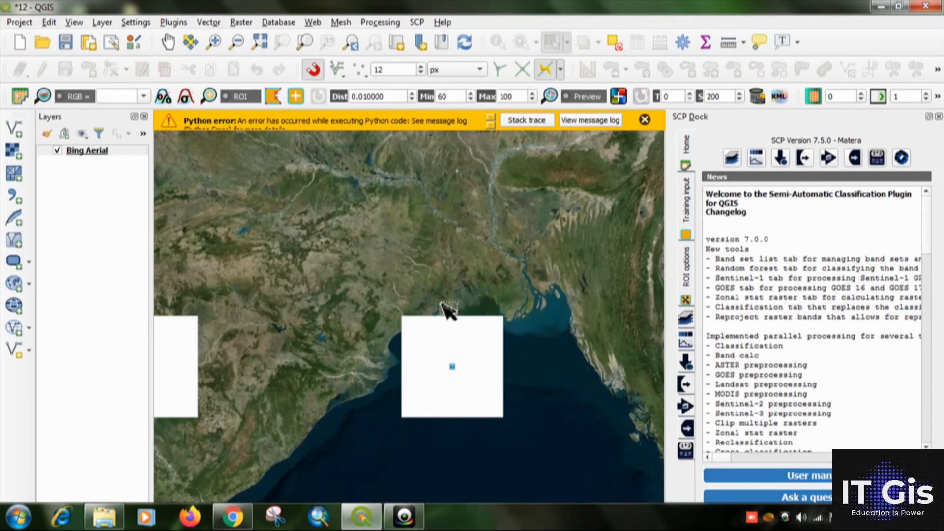
Examine the Bing Aerial imagery from the river delta down to the streets and buildings of the dense riverside city north of the coast.
scroll(447, 309, "up", 2)
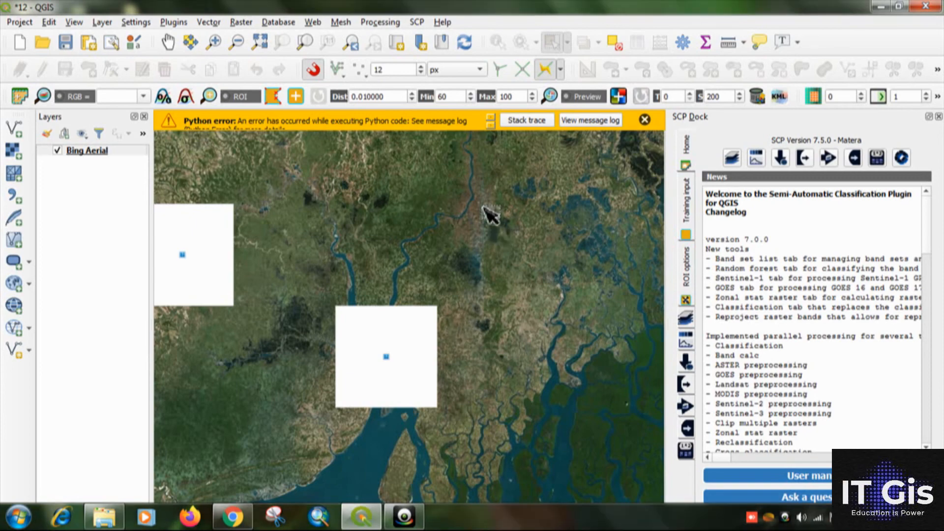
scroll(489, 210, "up", 1)
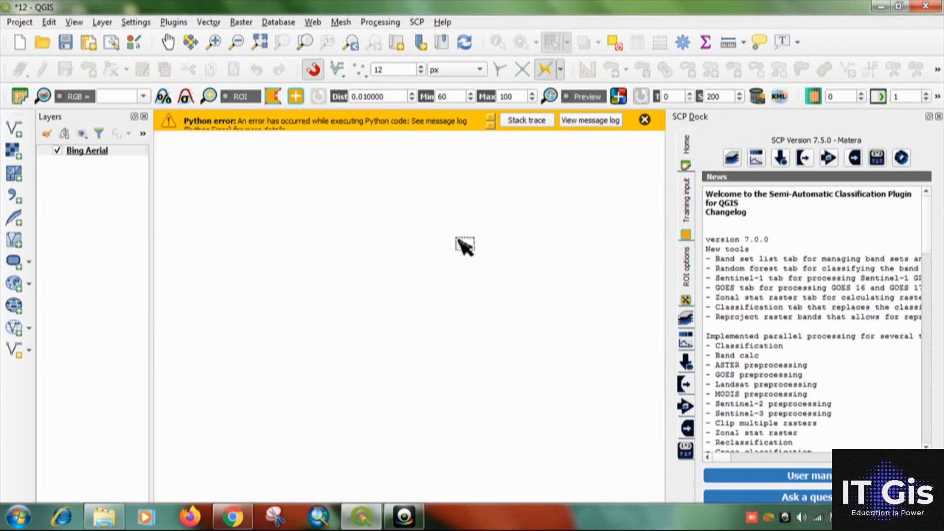
scroll(489, 194, "up", 1)
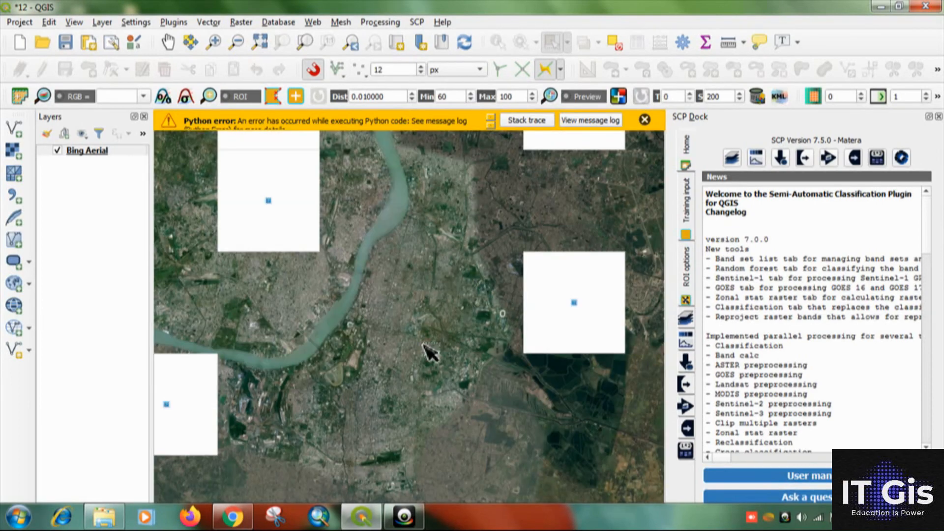
scroll(429, 350, "up", 2)
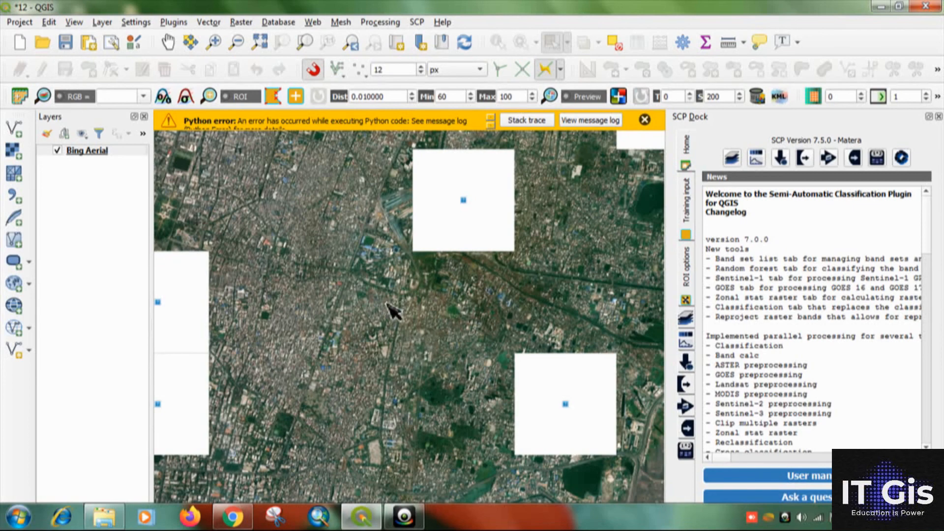
left_click_drag(311, 236, 396, 331)
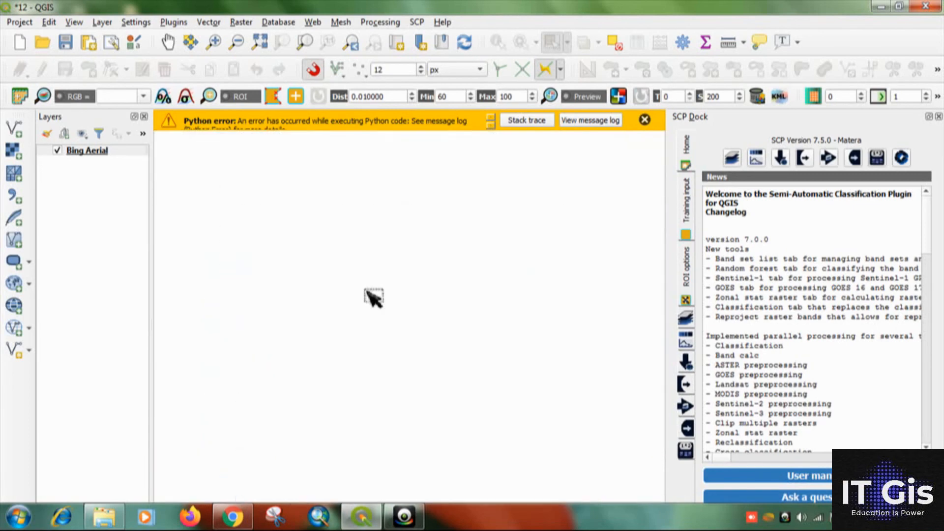
scroll(364, 279, "up", 2)
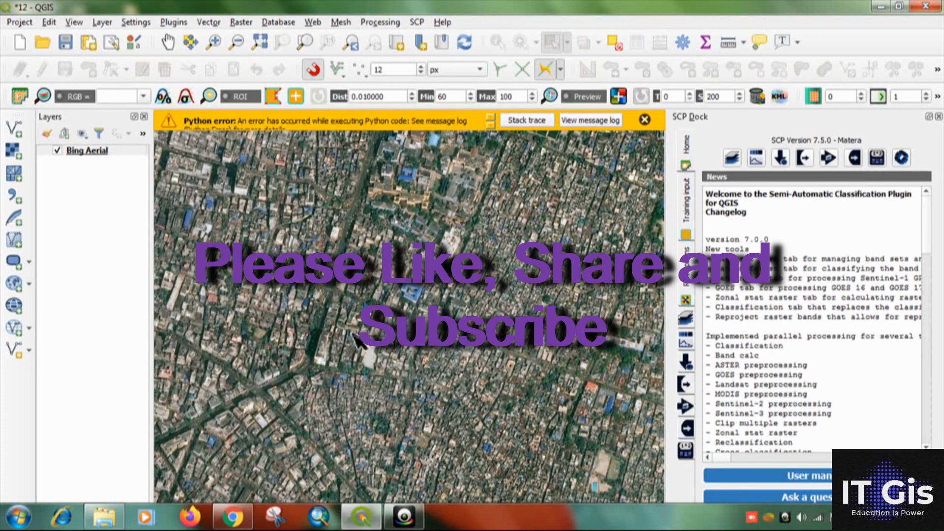
left_click_drag(347, 330, 393, 303)
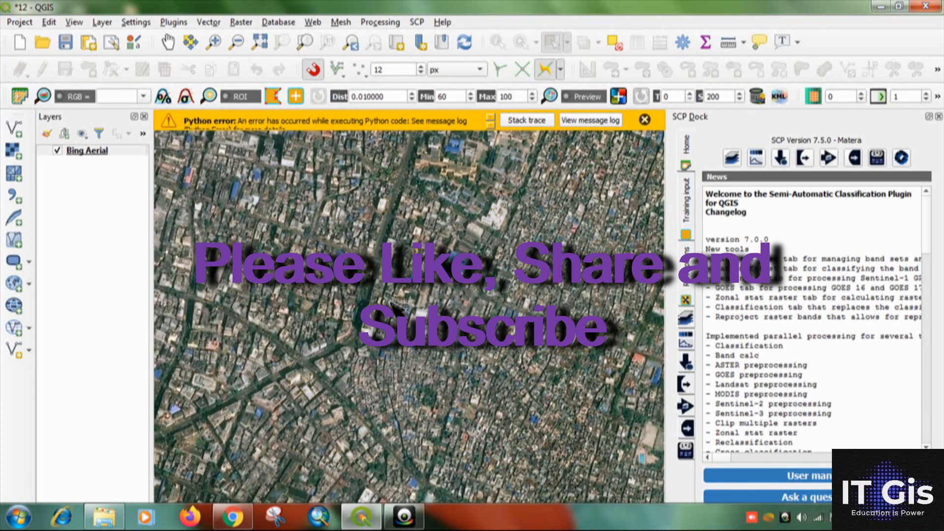